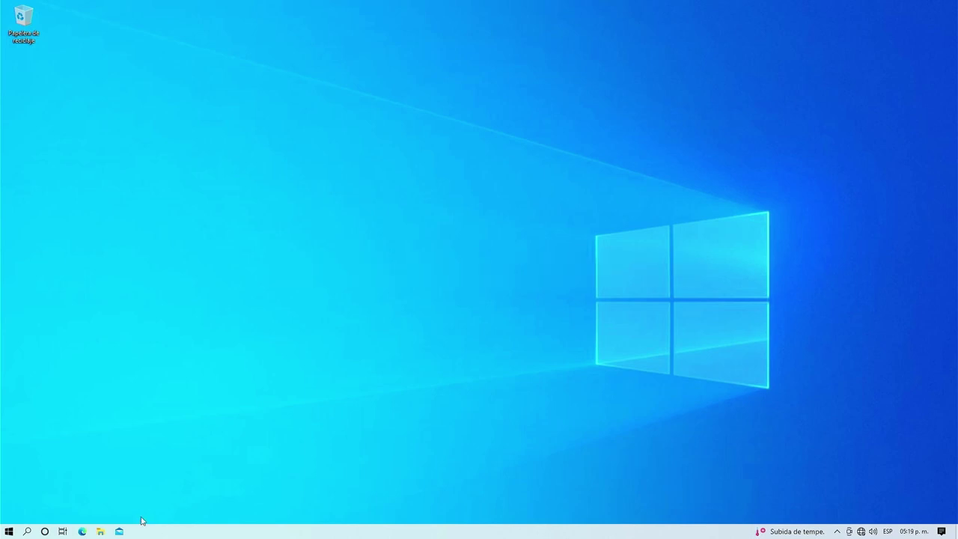
pyautogui.click(8, 531)
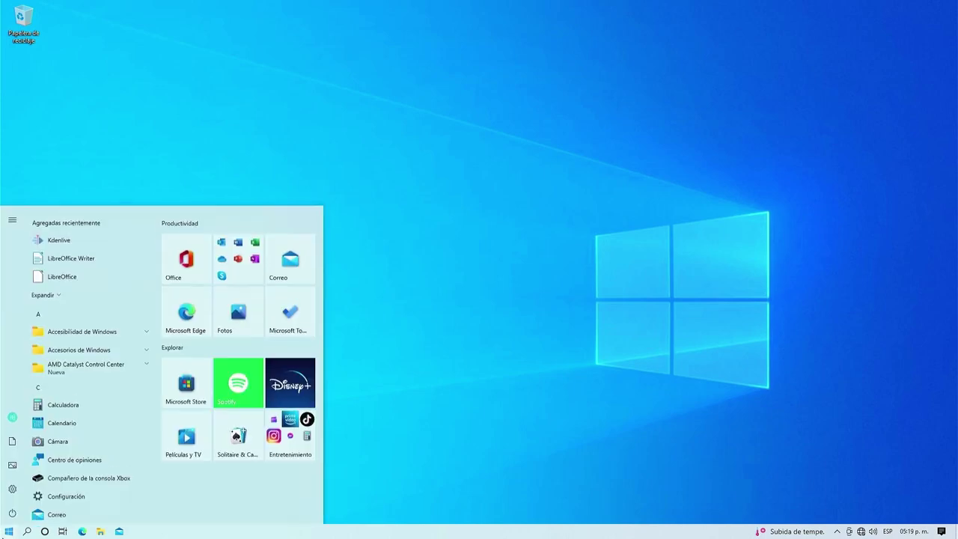
pyautogui.click(12, 413)
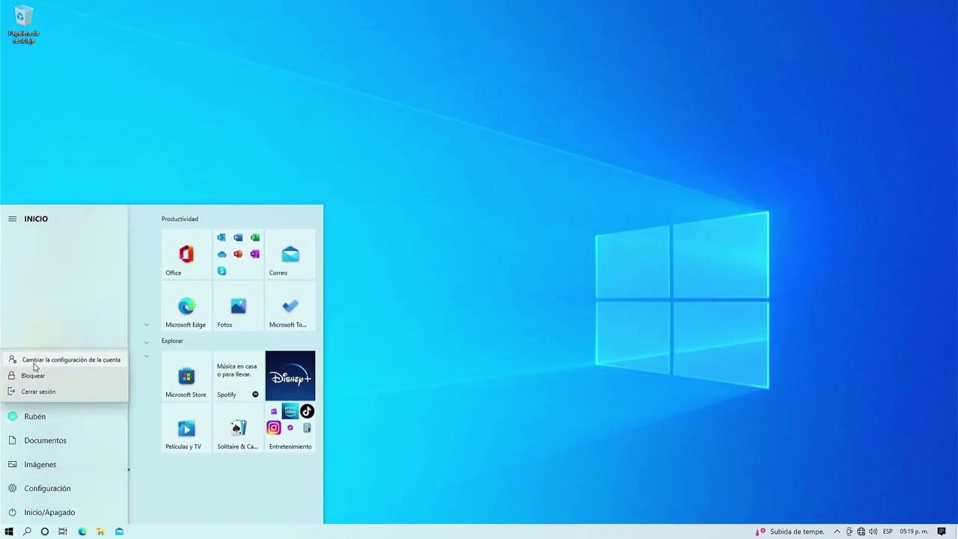
pyautogui.press('super+i')
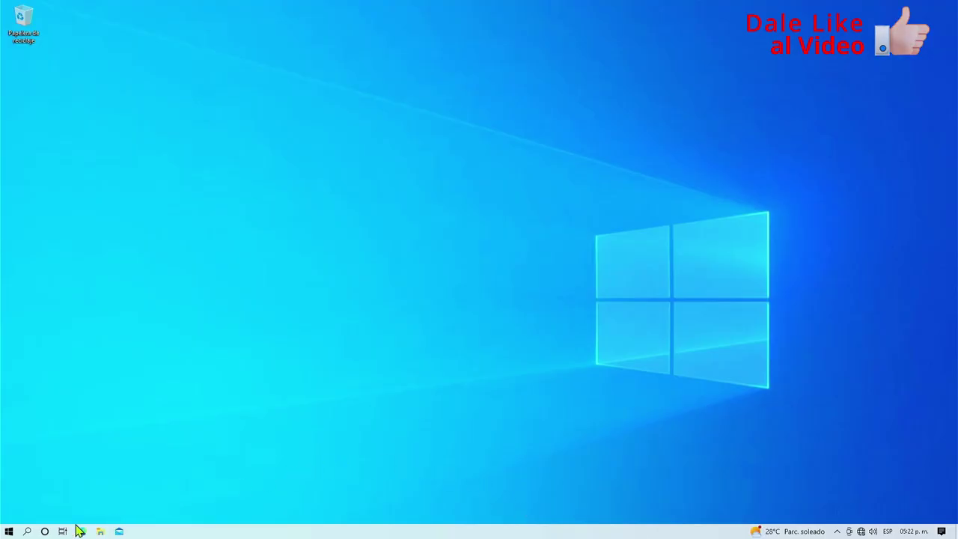
# Restart the PC into advanced startup from the Recovery section of the update and security settings.
pyautogui.click(8, 533)
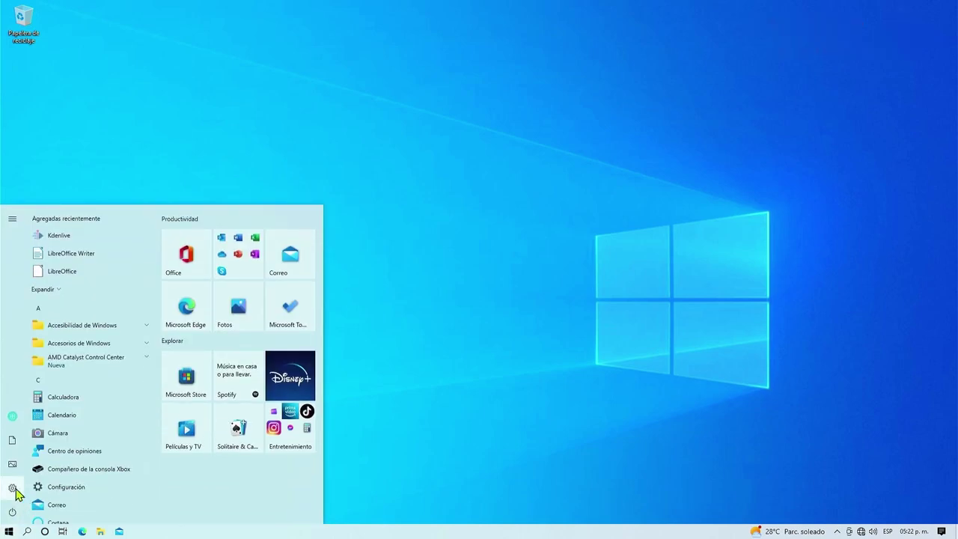
pyautogui.moveTo(15, 491)
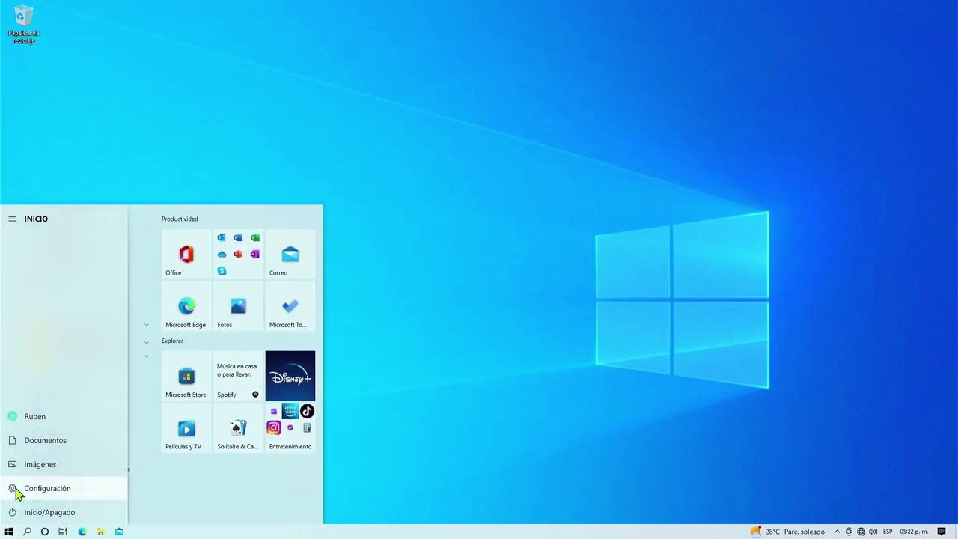
pyautogui.click(17, 490)
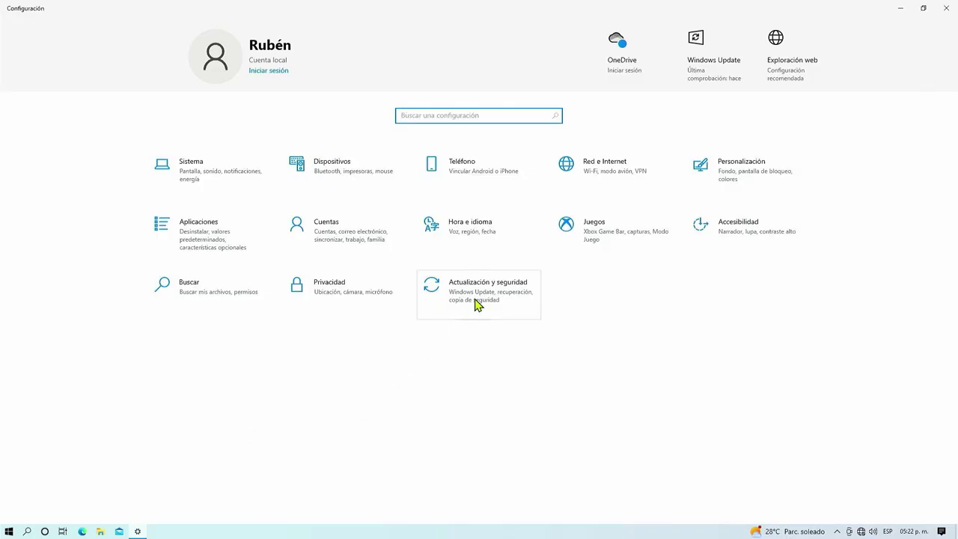
pyautogui.click(479, 301)
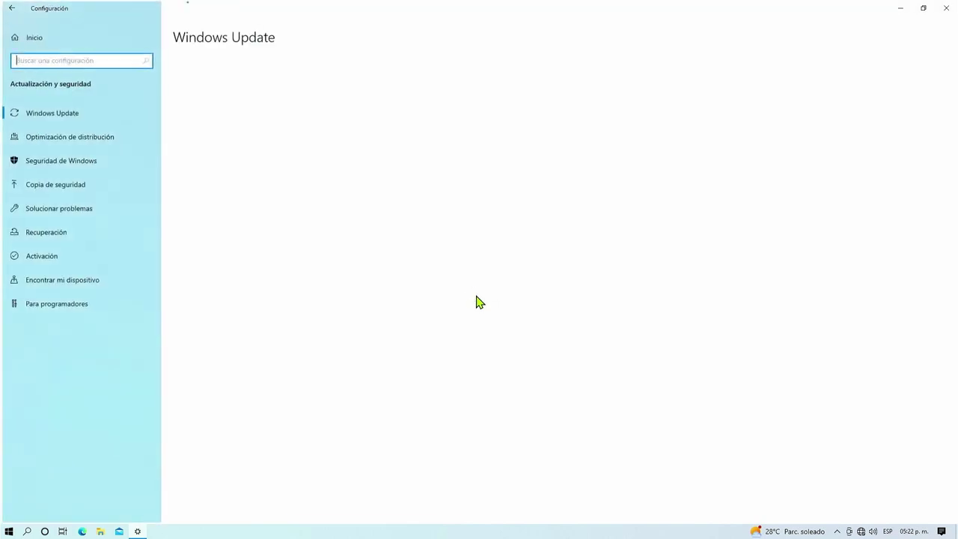
pyautogui.click(58, 237)
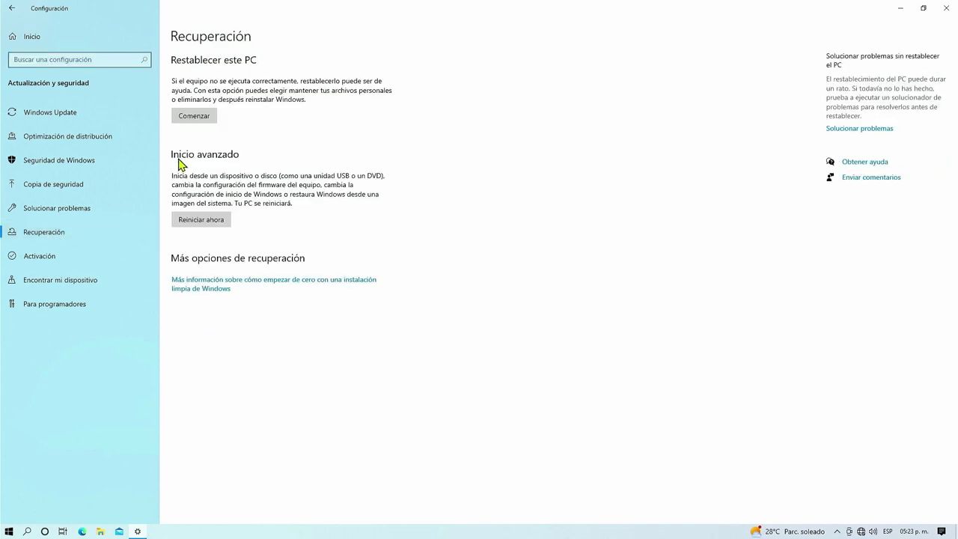
pyautogui.click(201, 220)
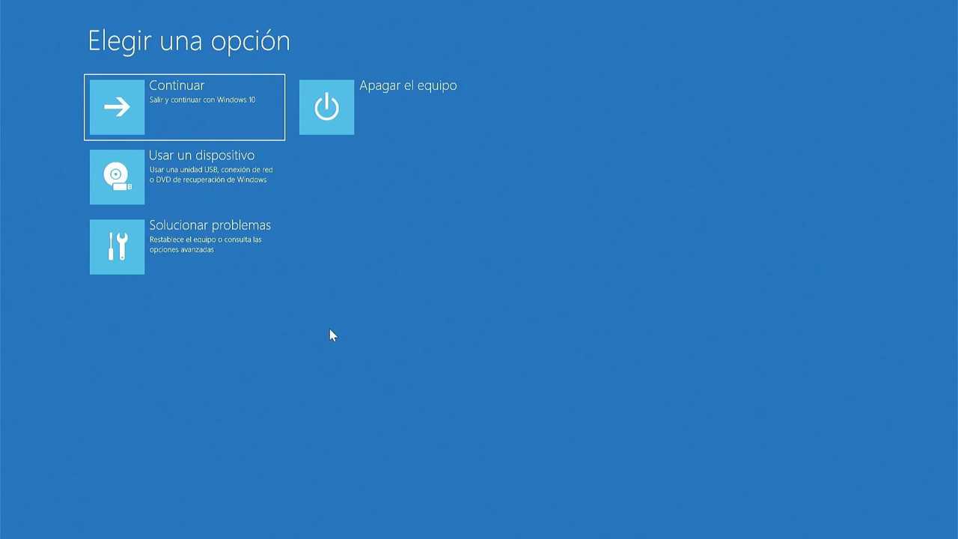
# Restart through the startup settings in the advanced troubleshooting options to boot Windows into safe mode.
pyautogui.click(205, 243)
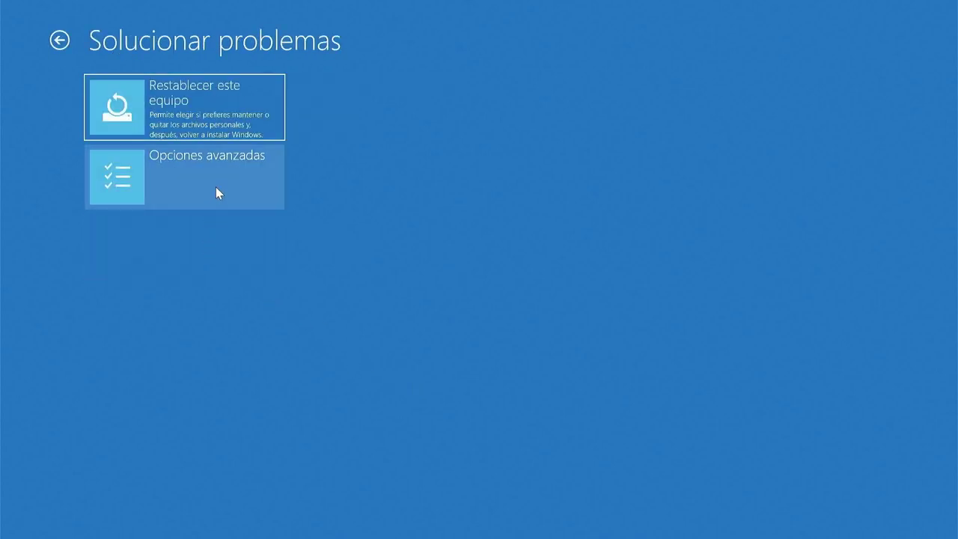
pyautogui.click(216, 193)
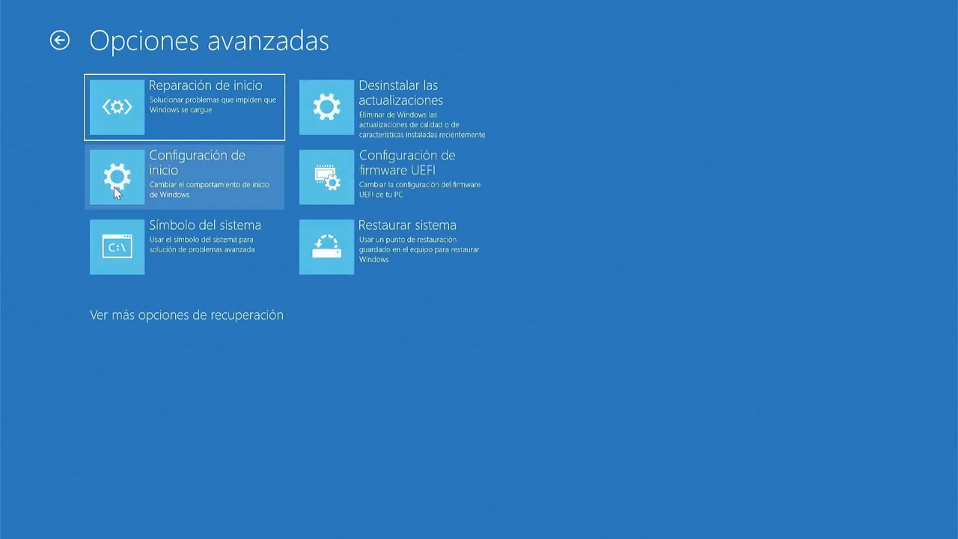
pyautogui.click(197, 177)
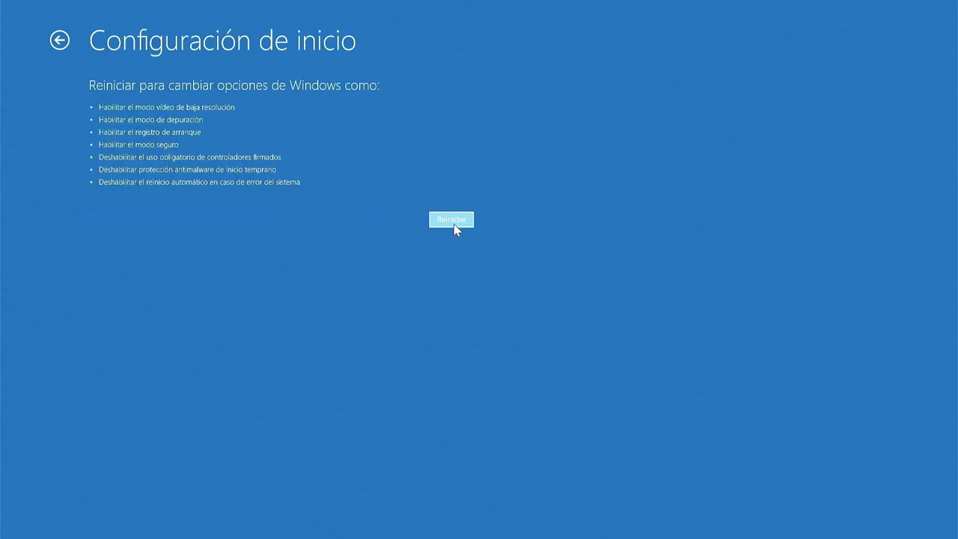
pyautogui.click(451, 220)
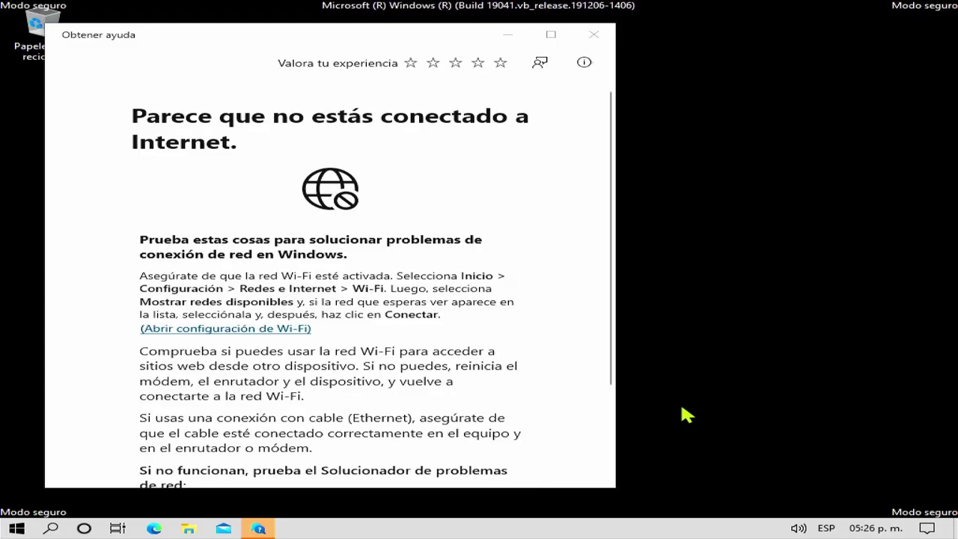
# Close the Get Help window and open Task Manager in its detailed view.
pyautogui.click(608, 37)
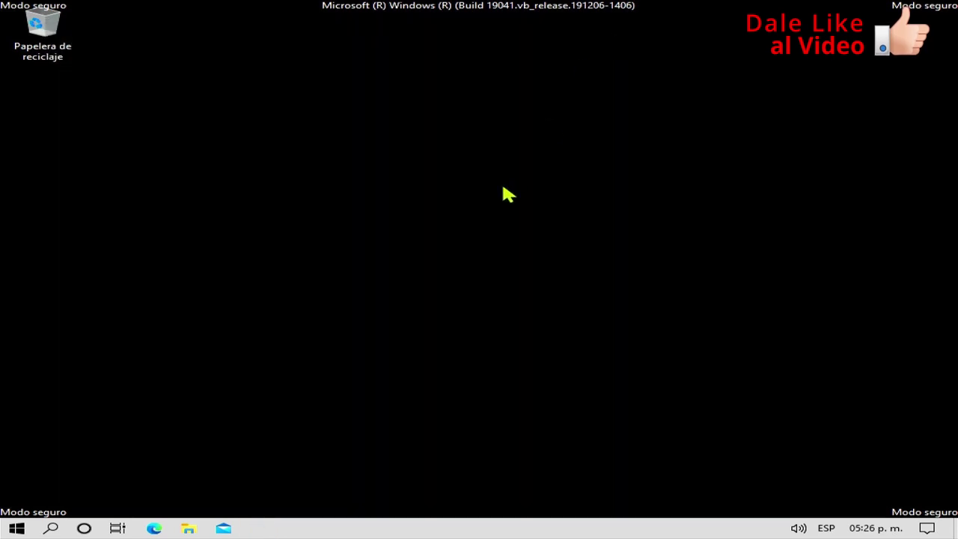
pyautogui.rightClick(18, 531)
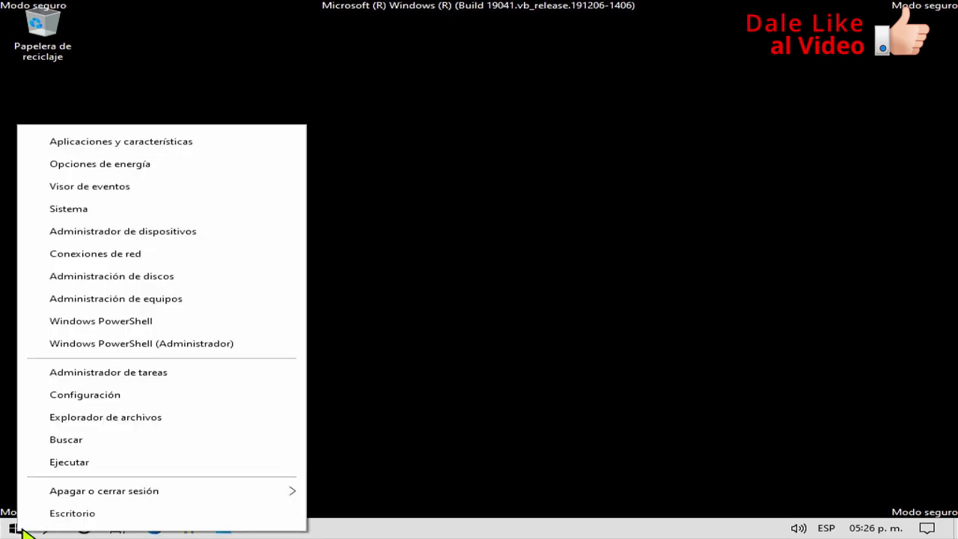
pyautogui.click(89, 378)
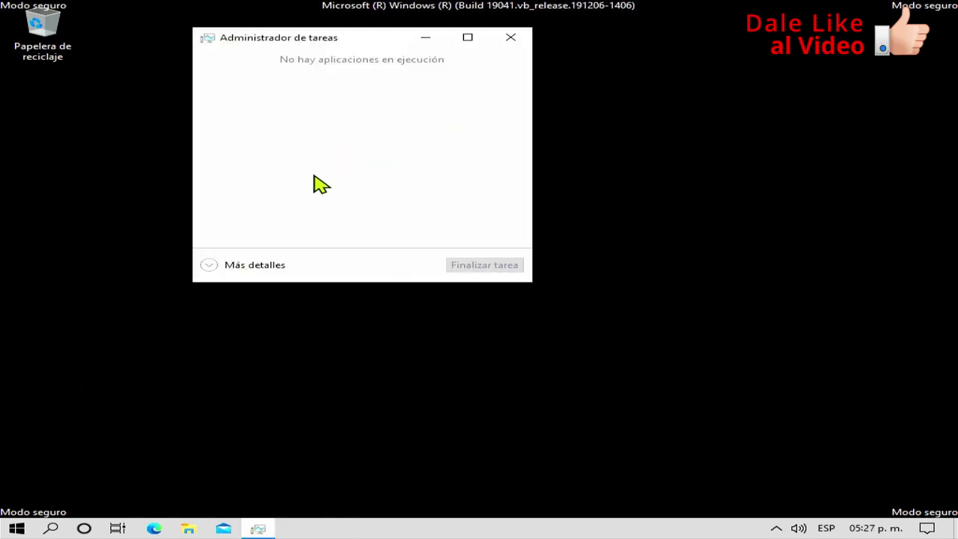
pyautogui.click(223, 267)
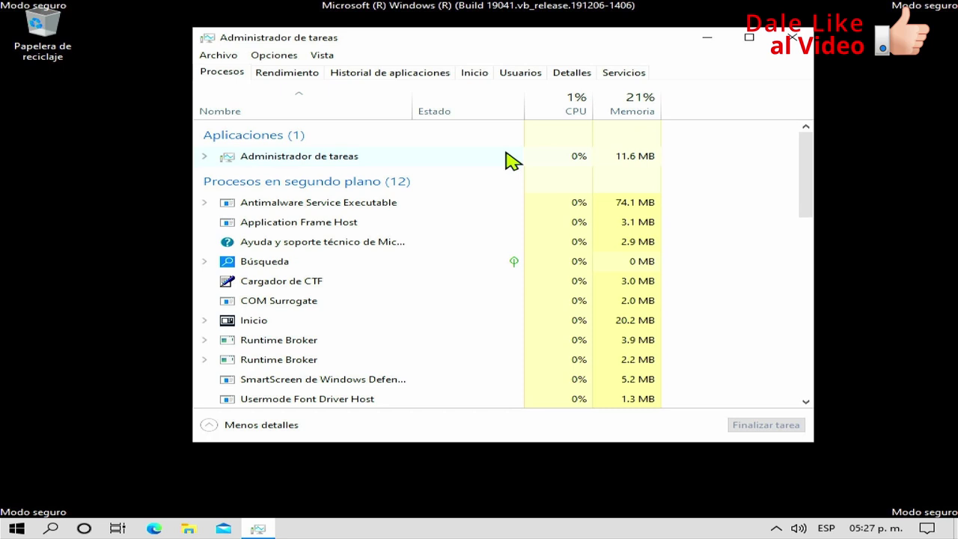
# Open user account management from the signed-in user's entry in Task Manager's list of users.
pyautogui.click(522, 73)
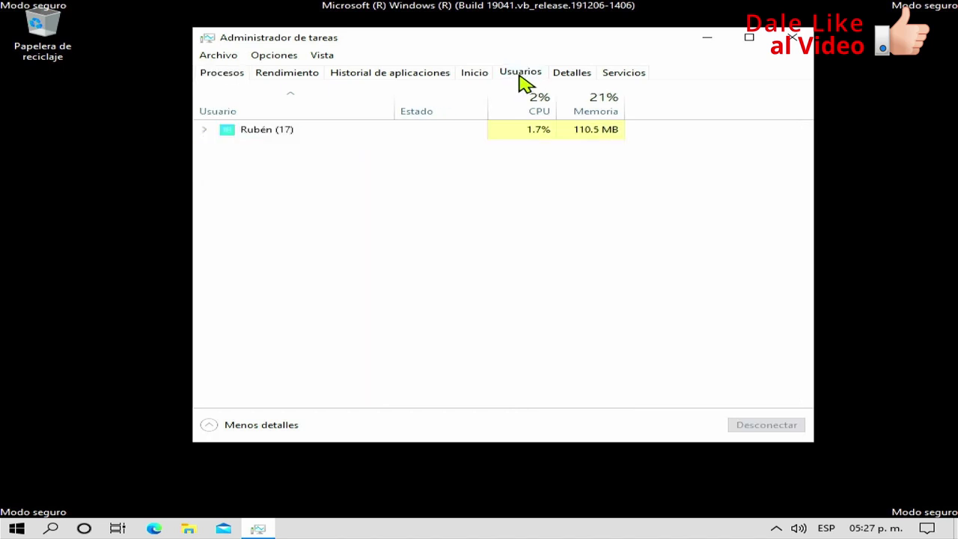
pyautogui.rightClick(267, 136)
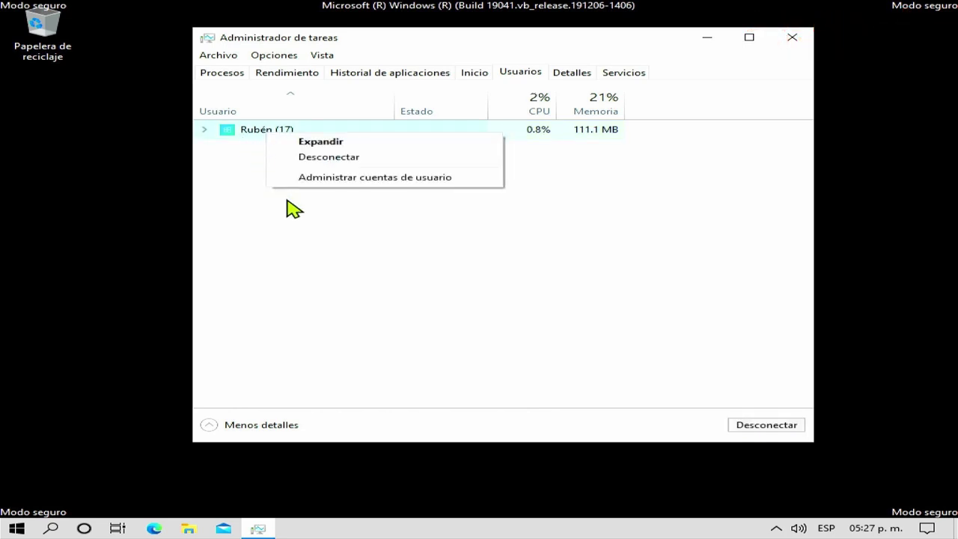
pyautogui.click(343, 178)
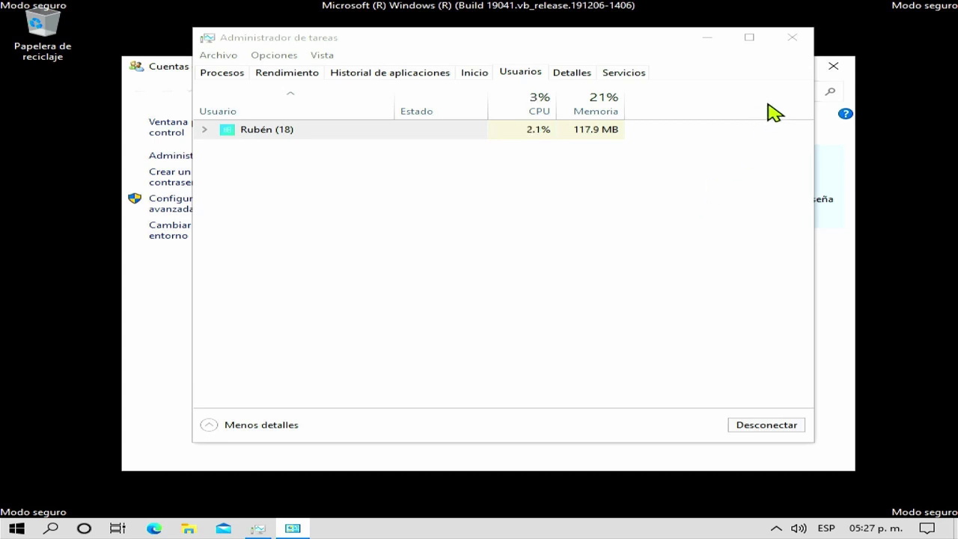
# Close Task Manager and open the management of other accounts, approving the administrator prompt with the password left blank.
pyautogui.click(794, 39)
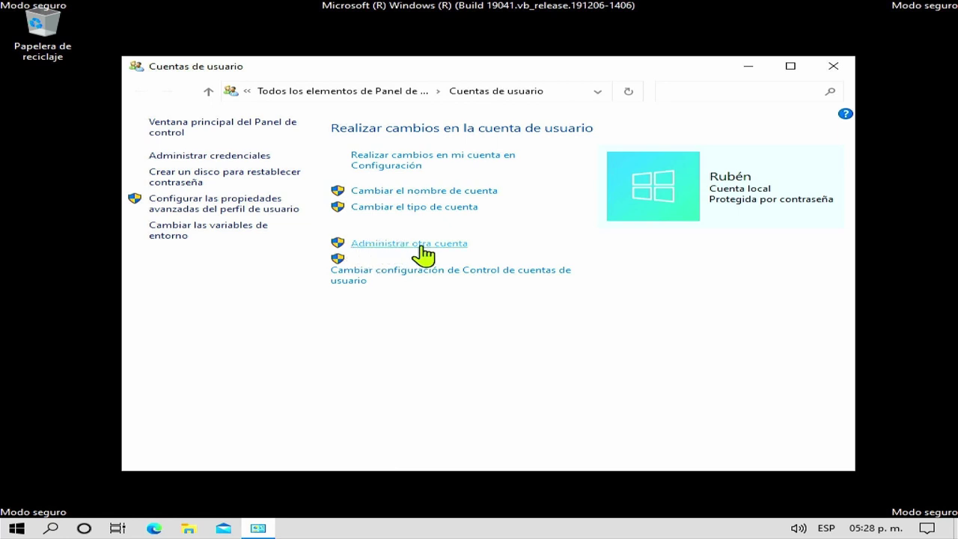
pyautogui.click(386, 247)
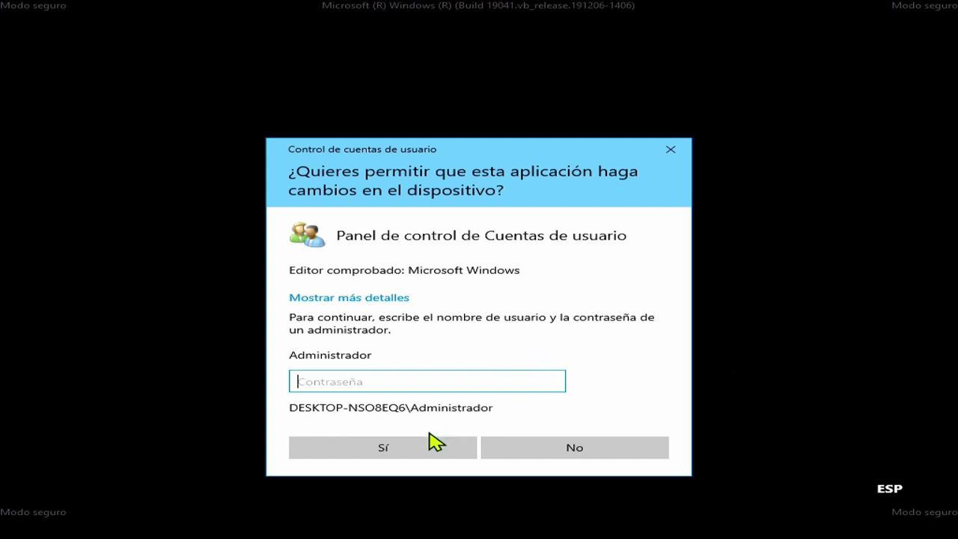
pyautogui.click(372, 452)
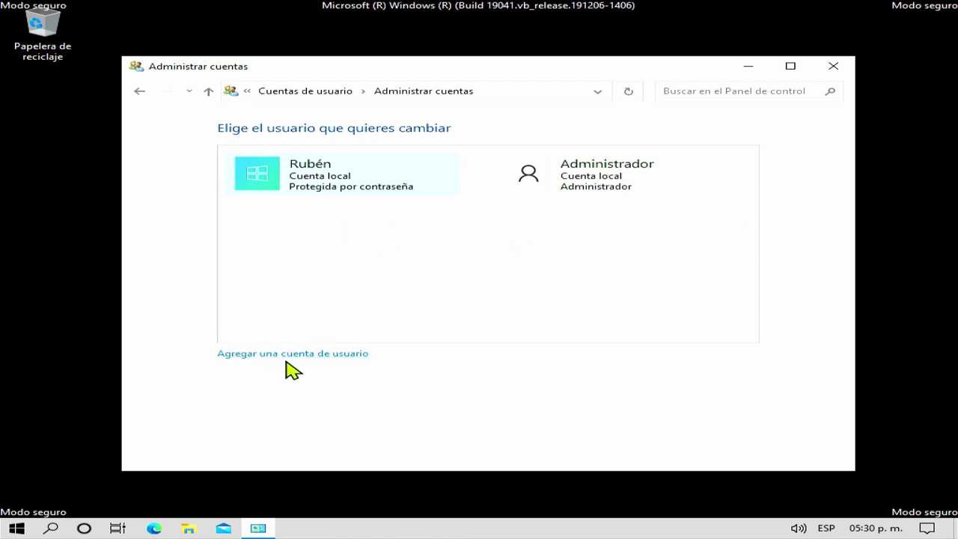
# Add a local user account named ASTecno, entering and confirming the account password and filling in the password hint.
pyautogui.click(247, 363)
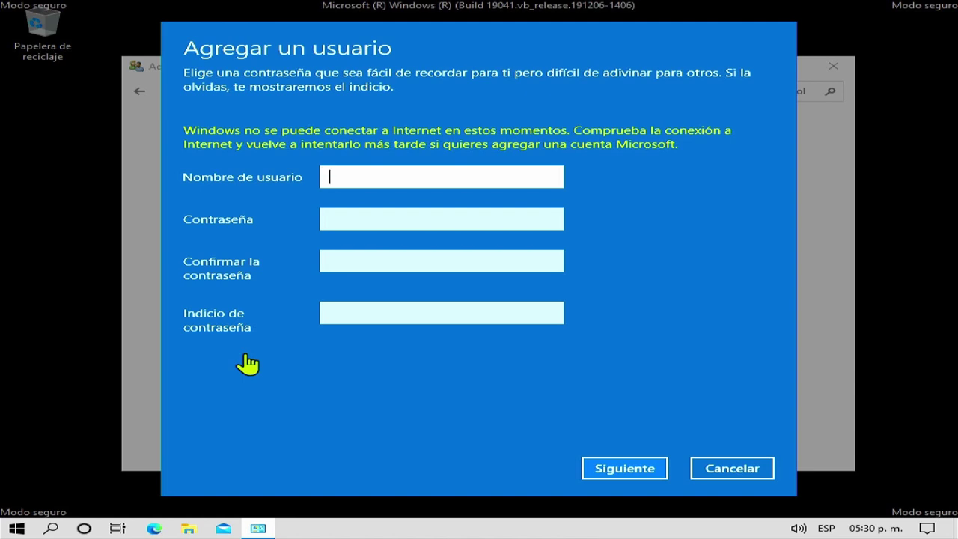
pyautogui.write('ASTecno')
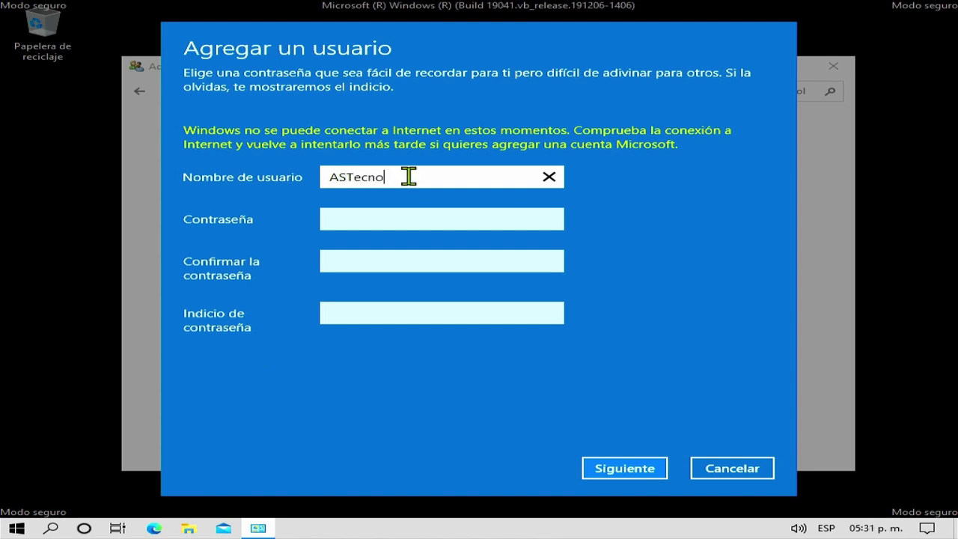
pyautogui.click(373, 217)
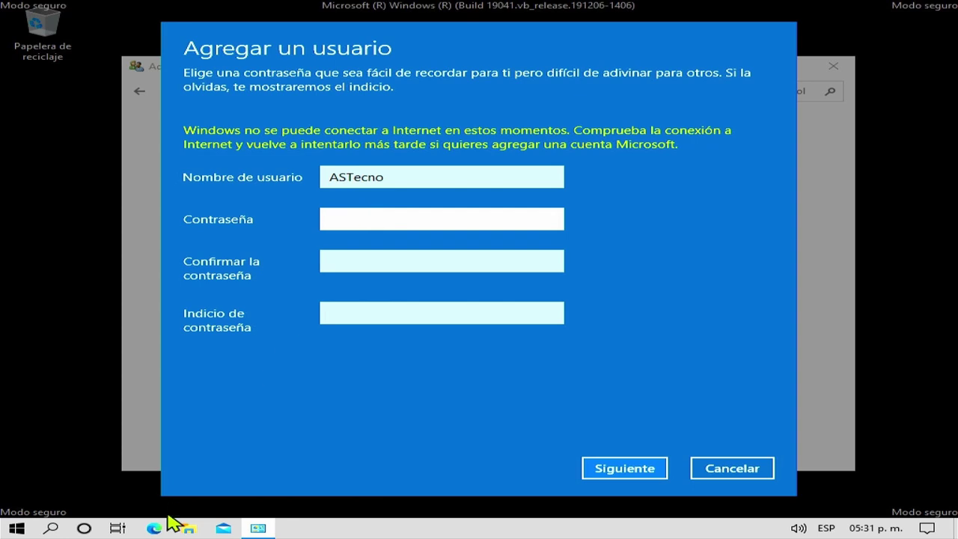
pyautogui.write('******')
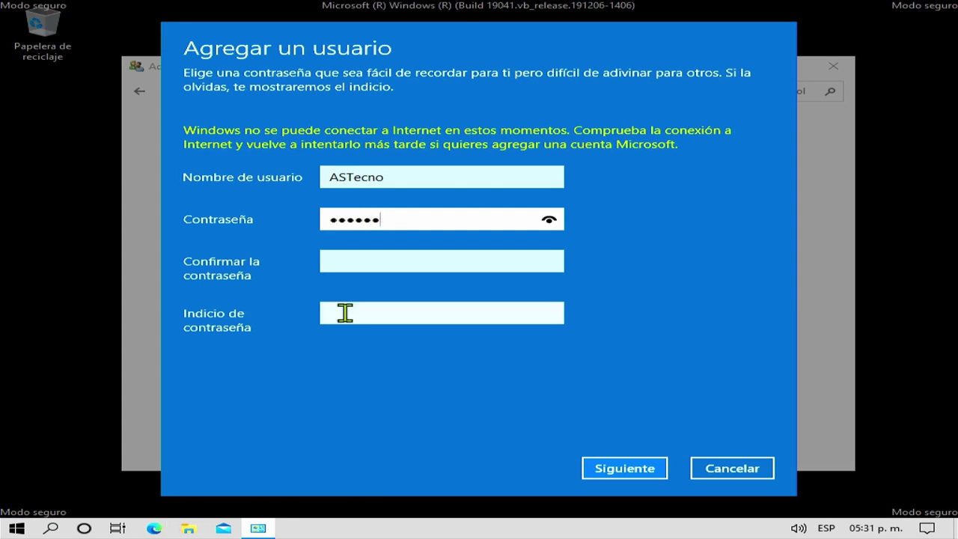
pyautogui.click(366, 259)
pyautogui.write('******')
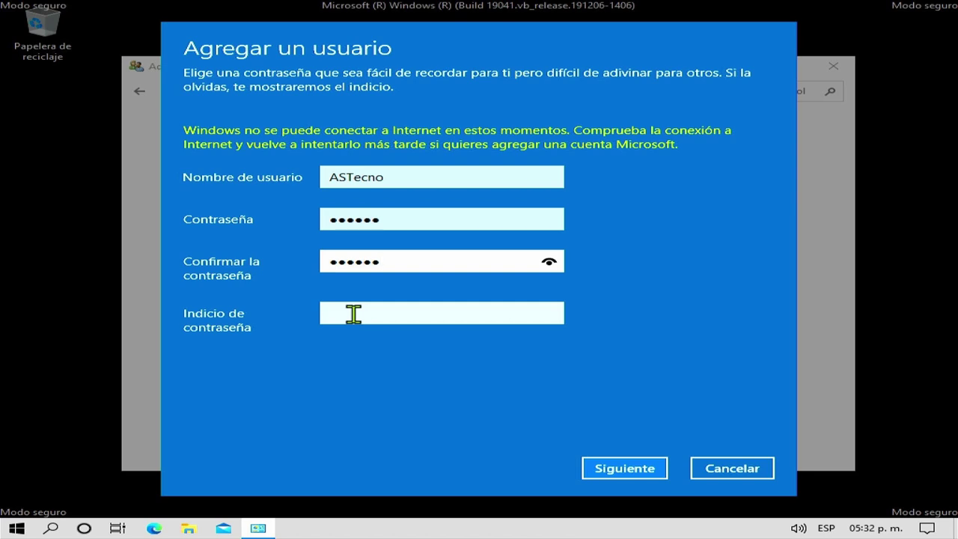
pyautogui.click(354, 314)
pyautogui.write('*****')
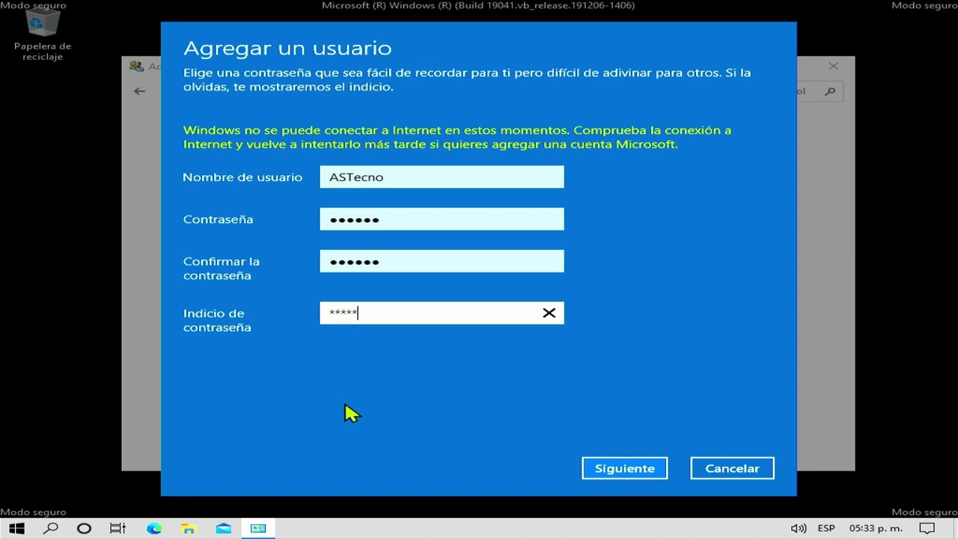
pyautogui.click(636, 470)
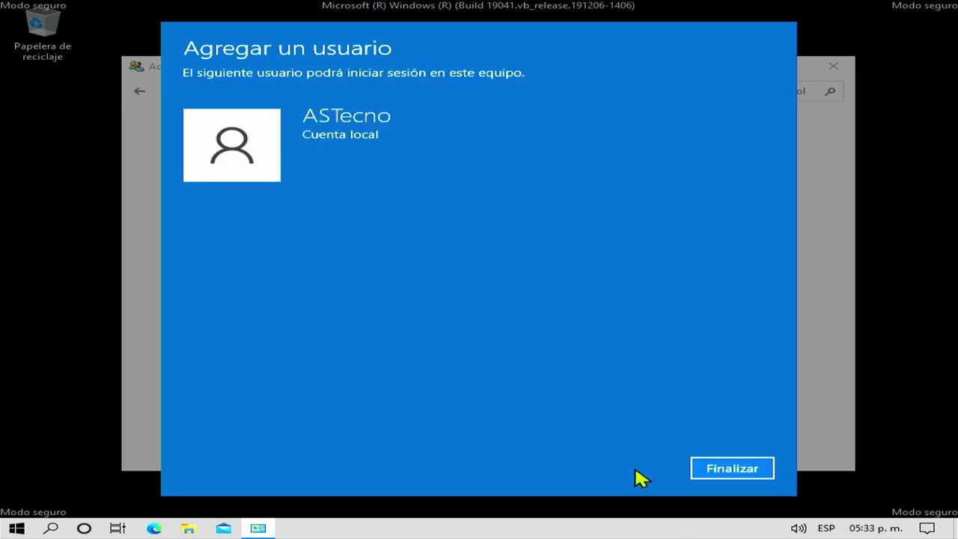
pyautogui.click(725, 473)
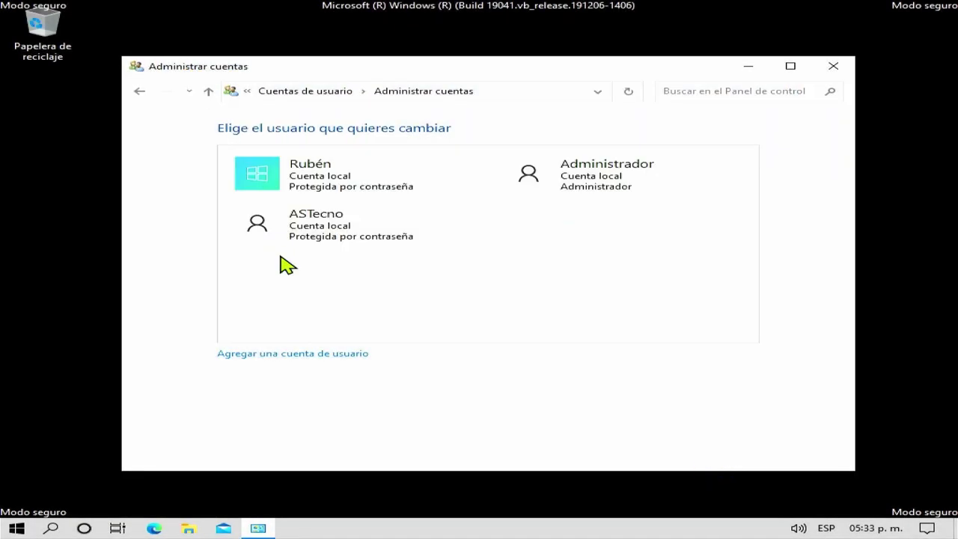
# Change the account type of ASTecno to Administrator.
pyautogui.click(327, 239)
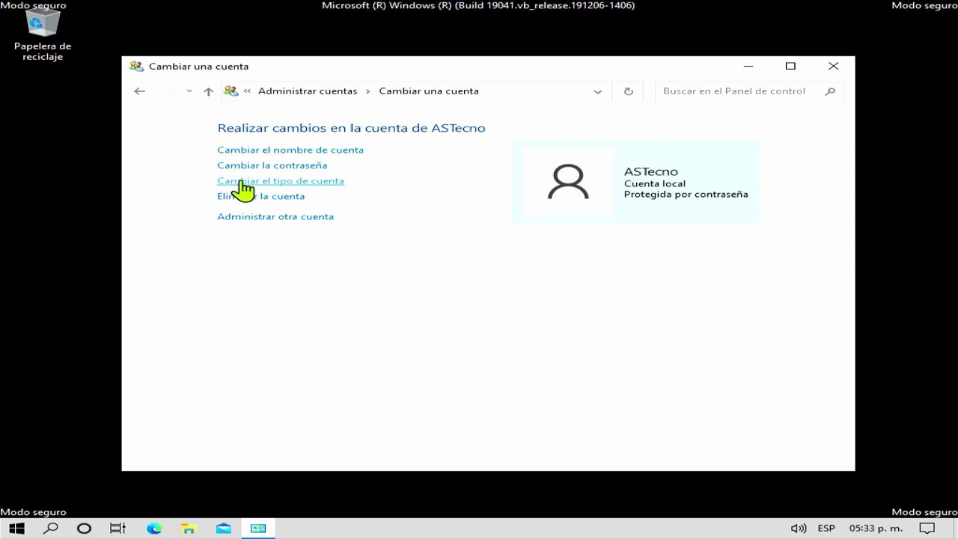
pyautogui.click(241, 186)
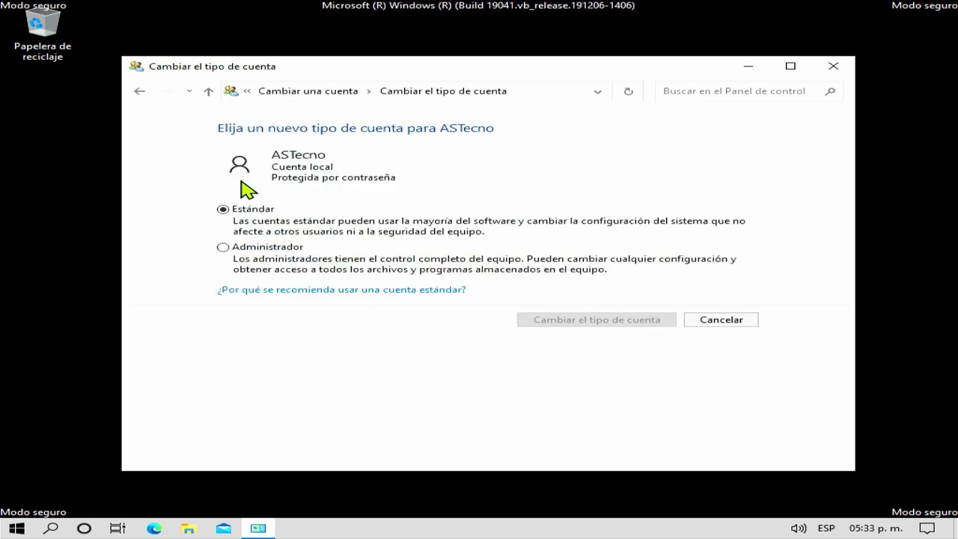
pyautogui.click(223, 248)
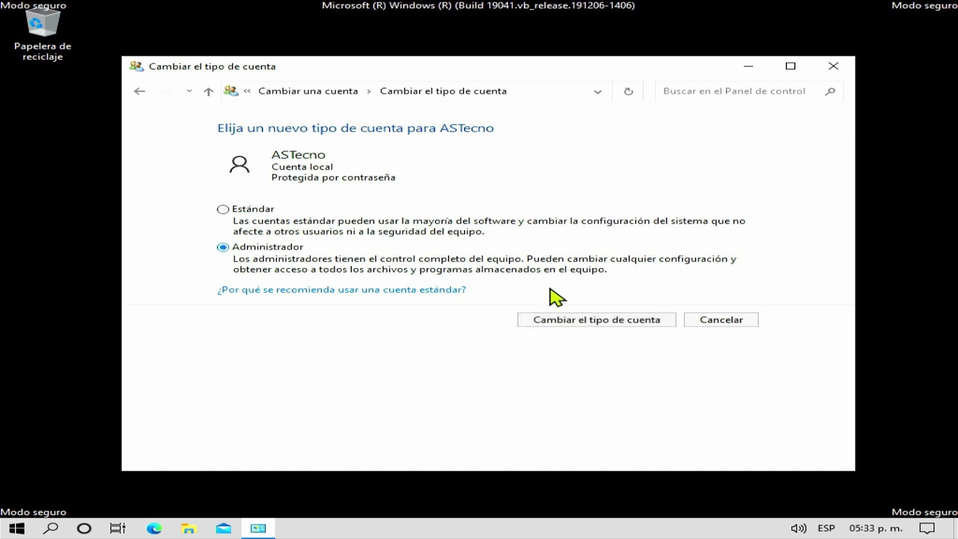
pyautogui.click(593, 325)
pyautogui.click(592, 325)
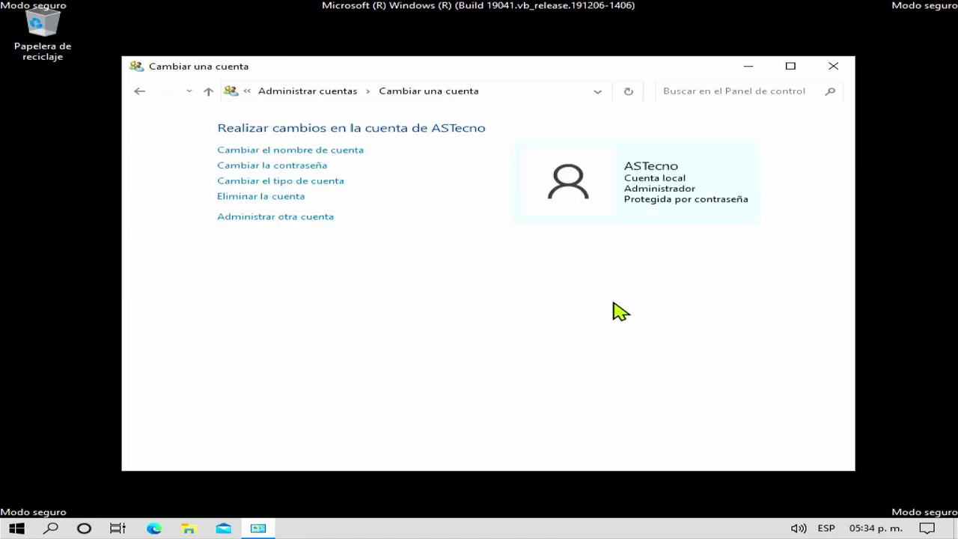
# Close the account management window and restart the computer.
pyautogui.click(839, 69)
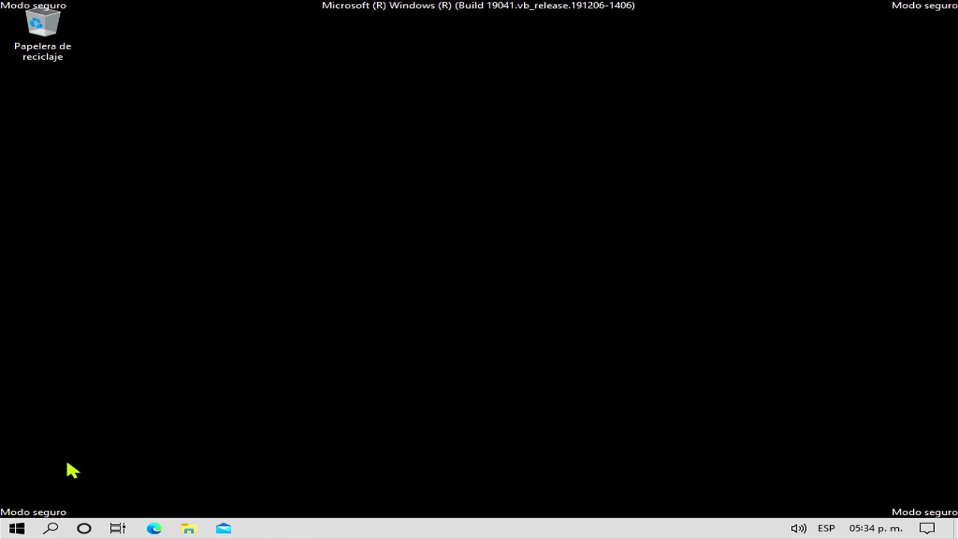
pyautogui.click(17, 529)
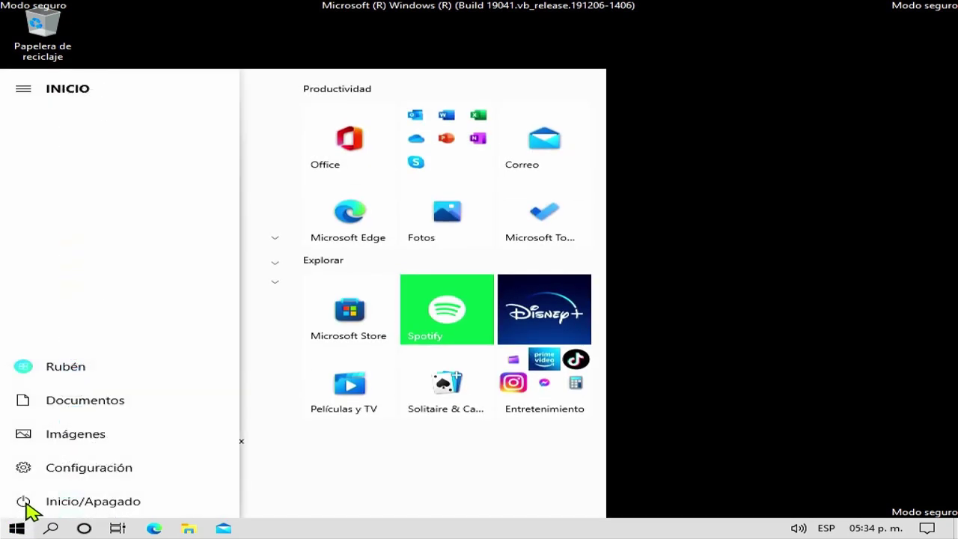
pyautogui.click(26, 504)
pyautogui.click(60, 465)
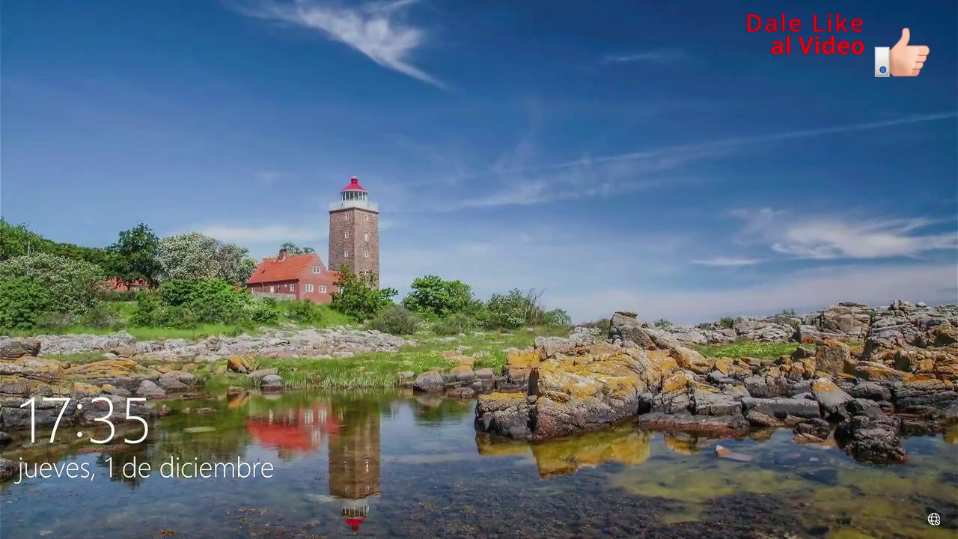
# Sign in to the ASTecno account with its password and accept the privacy settings as offered.
pyautogui.press('space')
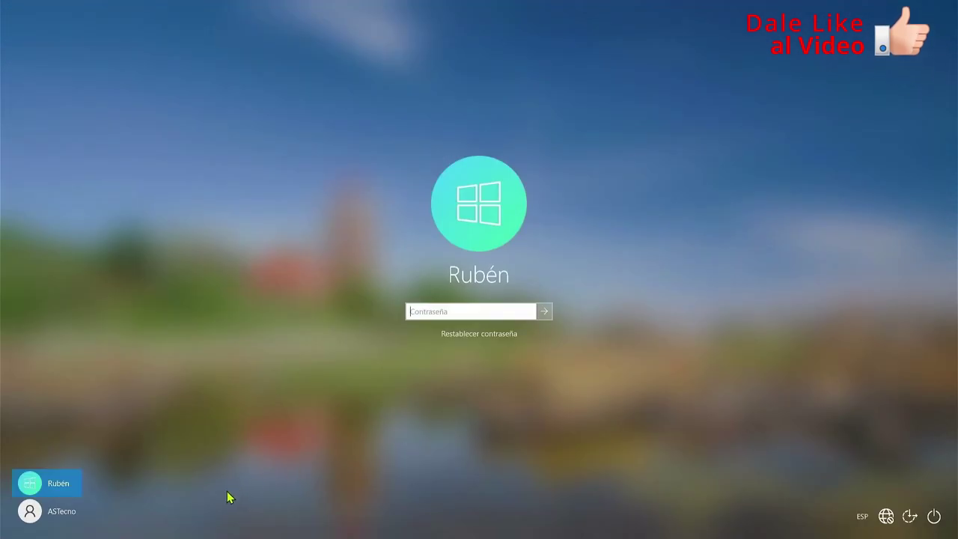
pyautogui.click(70, 517)
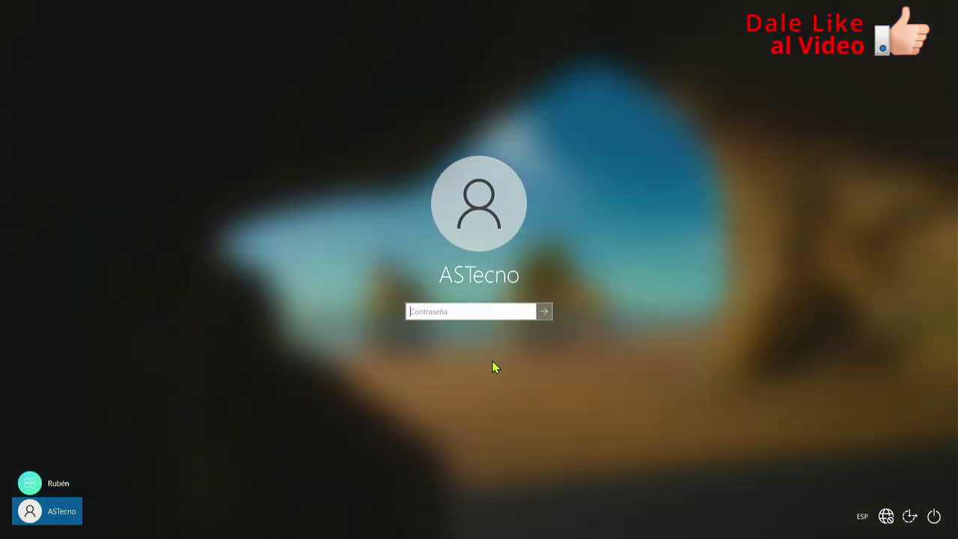
pyautogui.write('******')
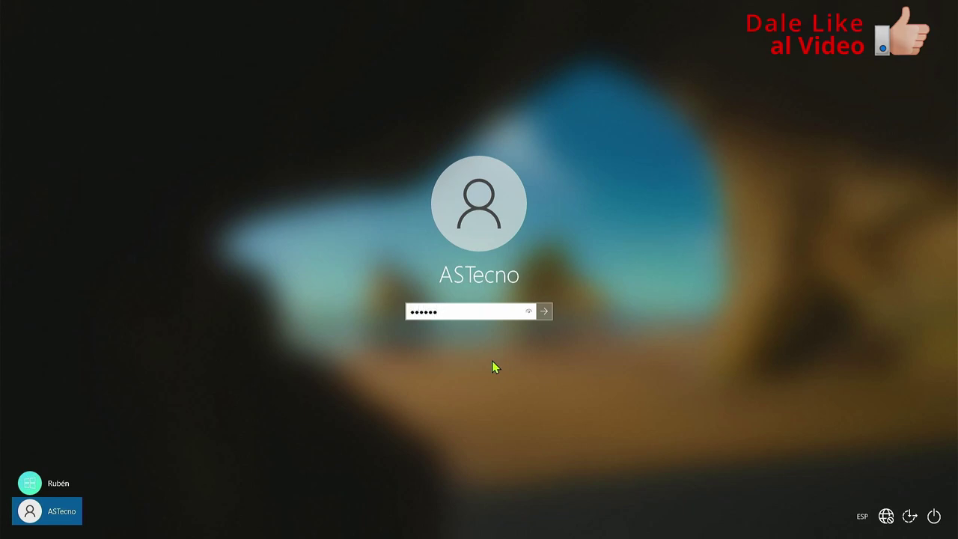
pyautogui.press('Return')
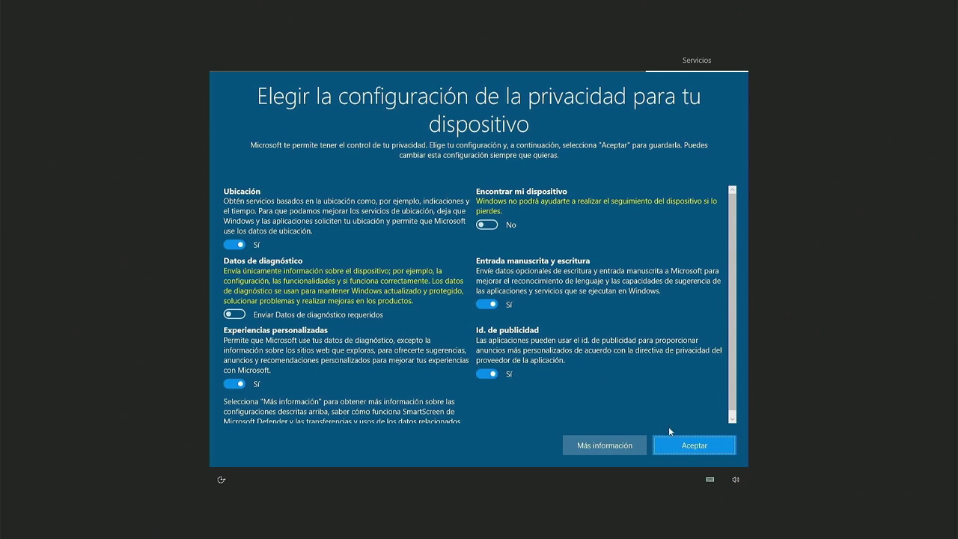
pyautogui.click(699, 446)
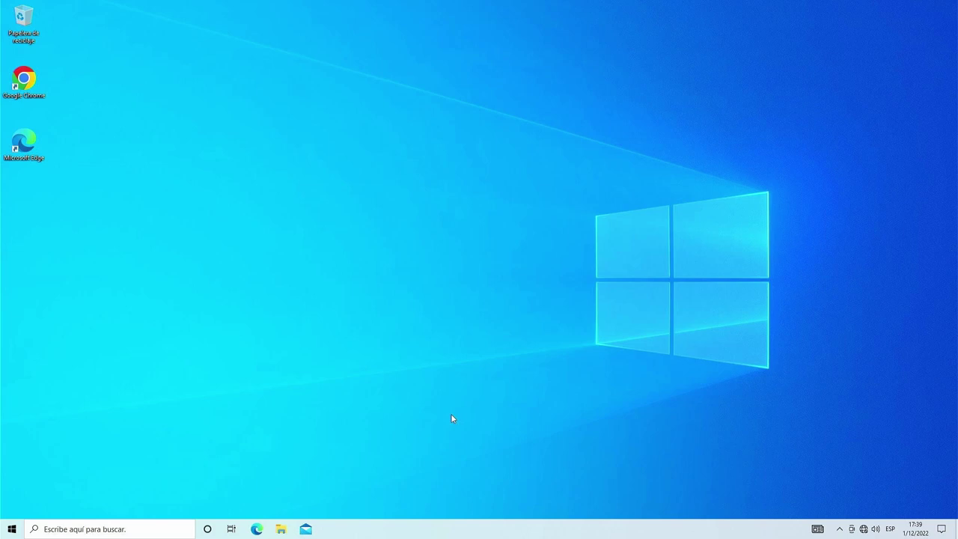
# Open the account settings for the signed-in ASTecno user.
pyautogui.click(11, 530)
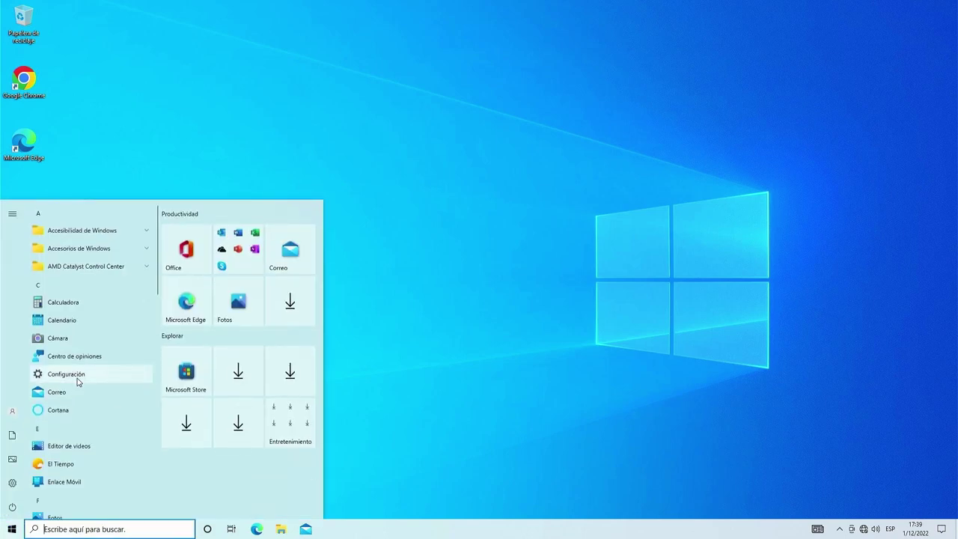
pyautogui.moveTo(12, 412)
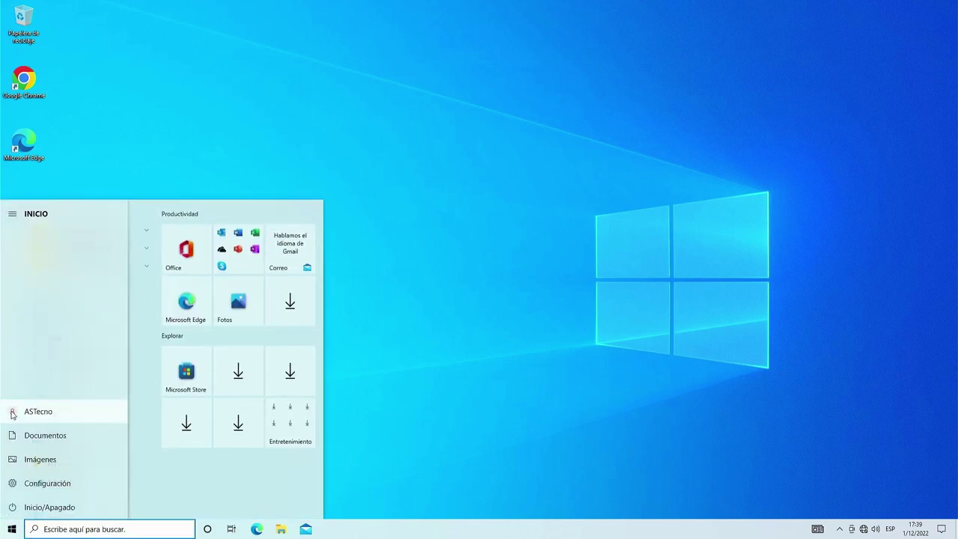
pyautogui.click(12, 413)
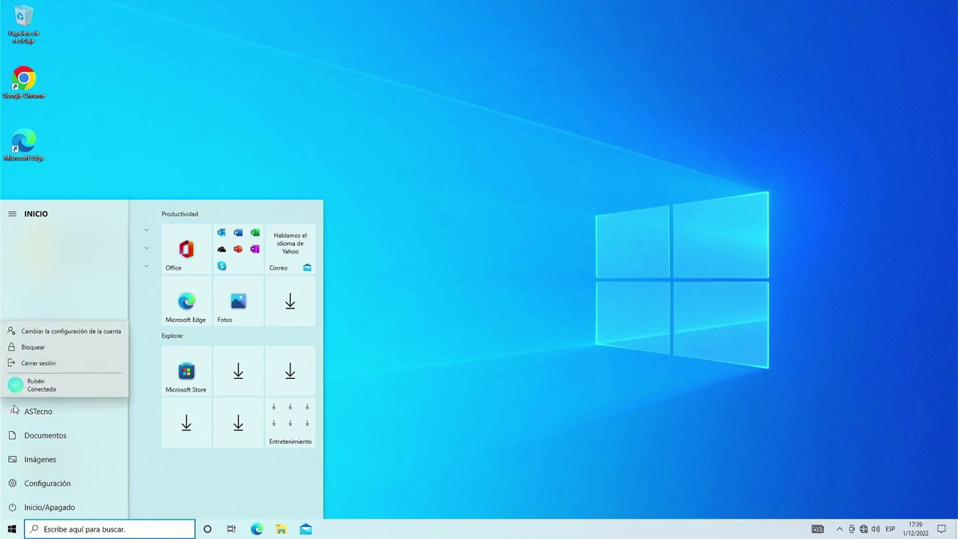
pyautogui.click(52, 335)
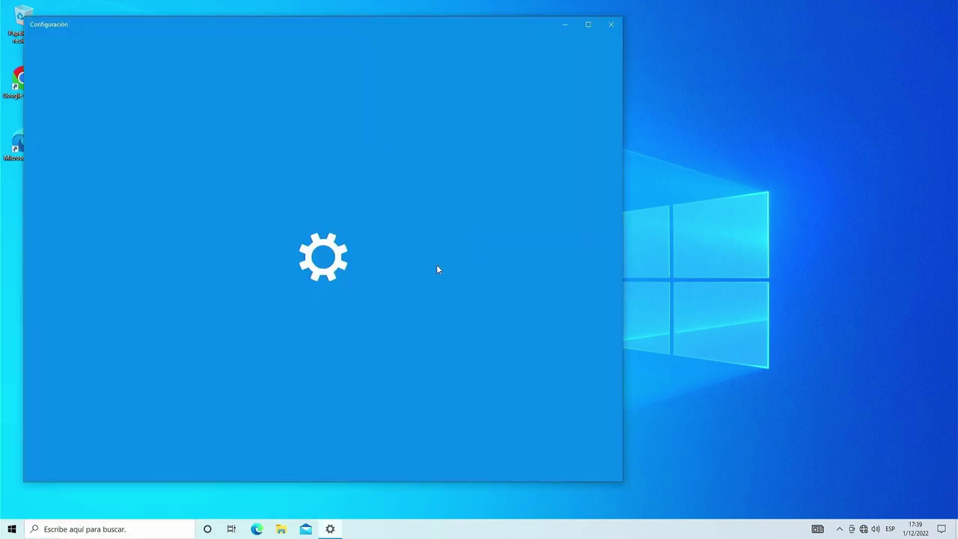